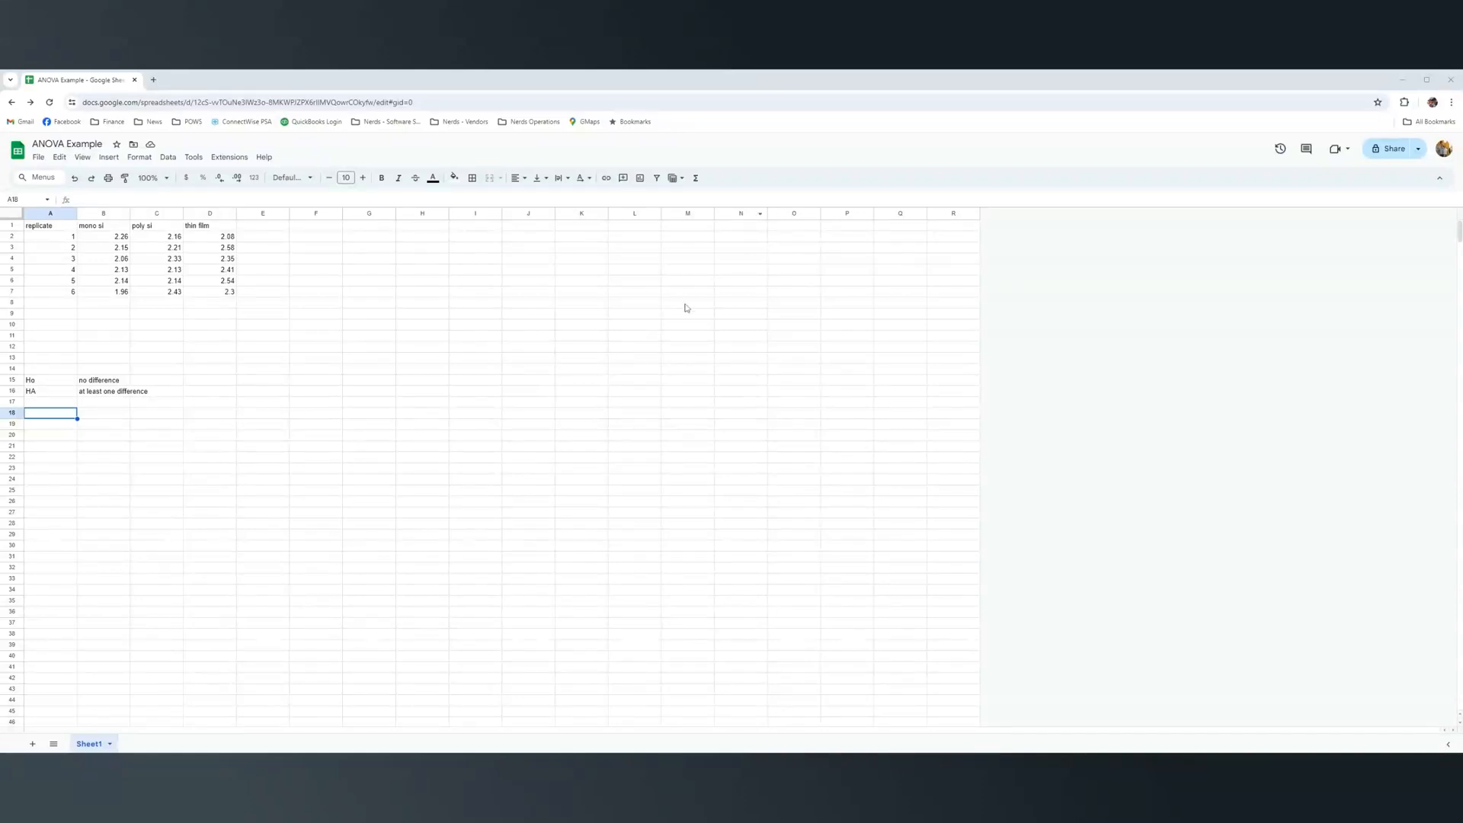
Step: Search the add-on marketplace for XLMiner Analysis ToolPak and open its listing
click(727, 304)
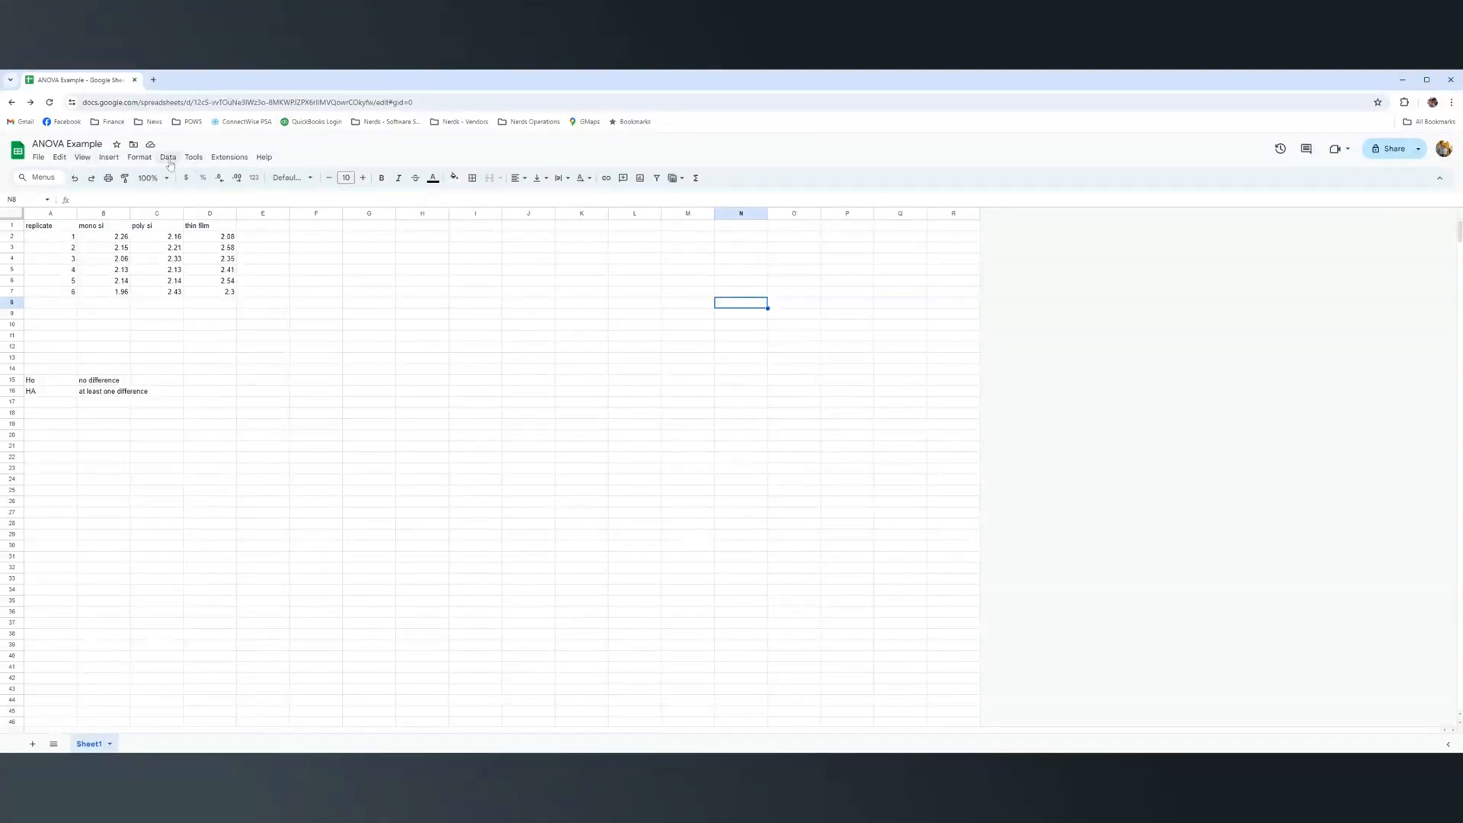
click(214, 160)
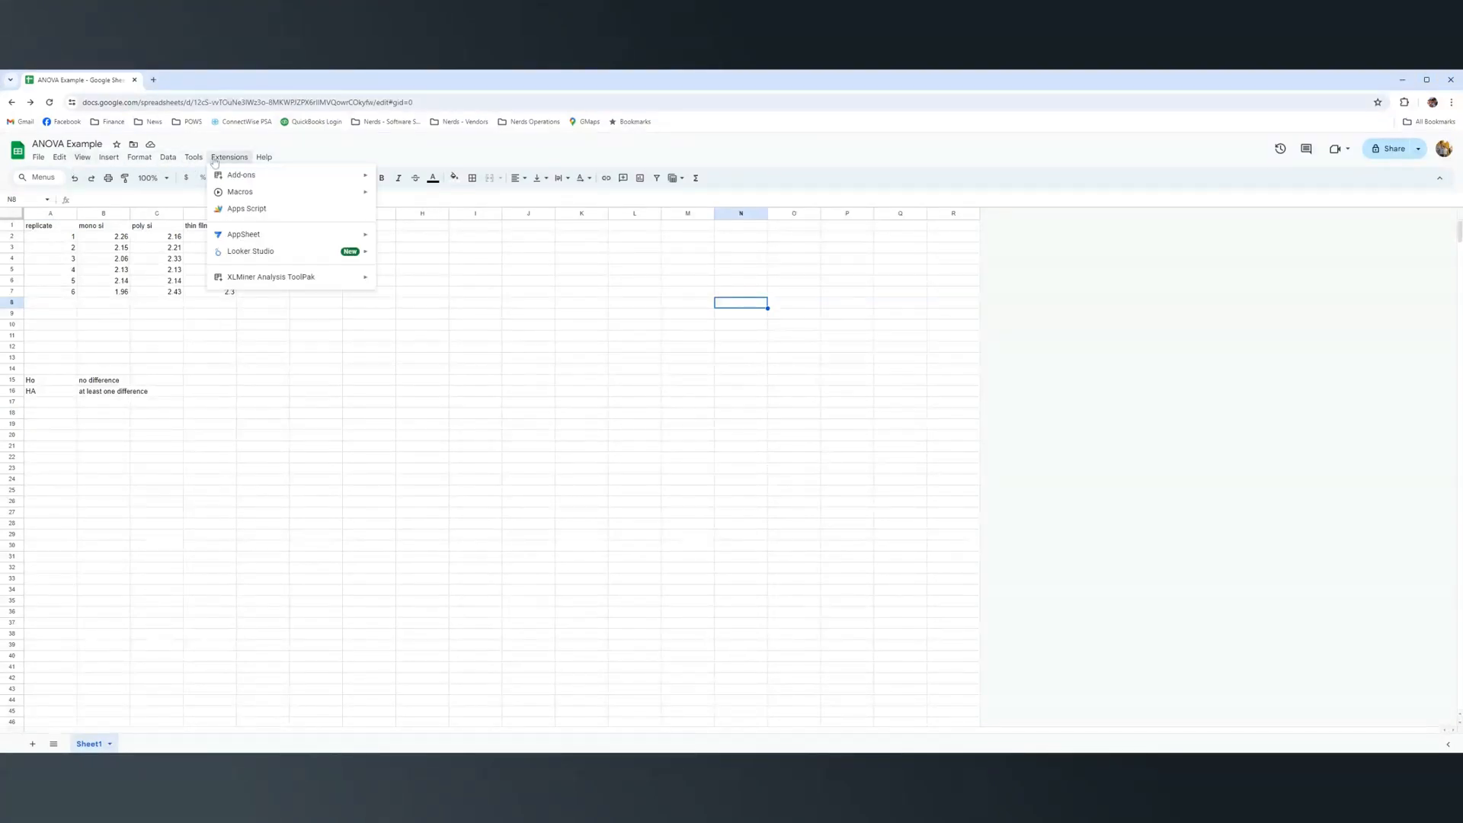
mouse_move(228, 179)
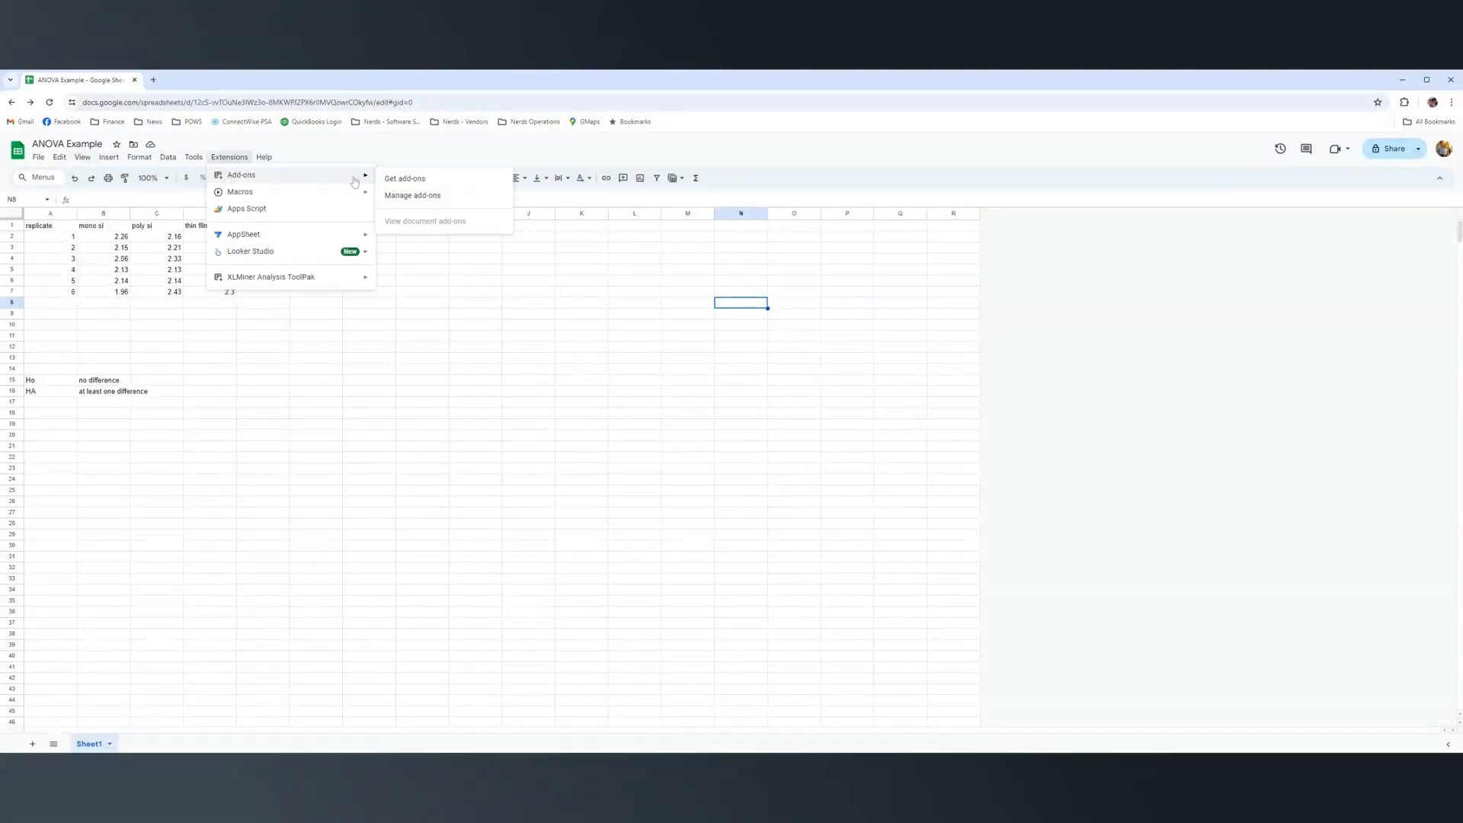
click(399, 181)
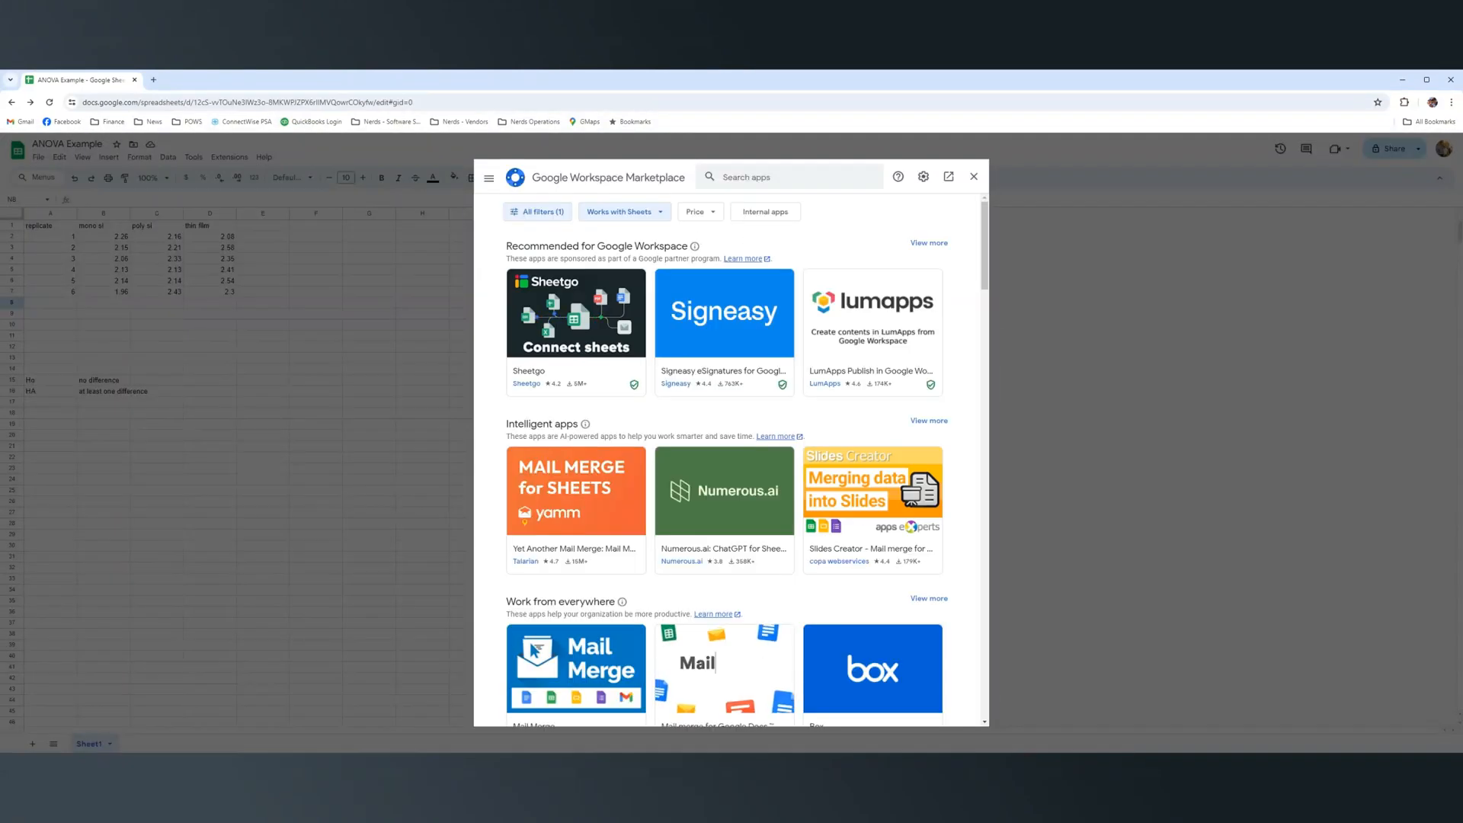
click(800, 177)
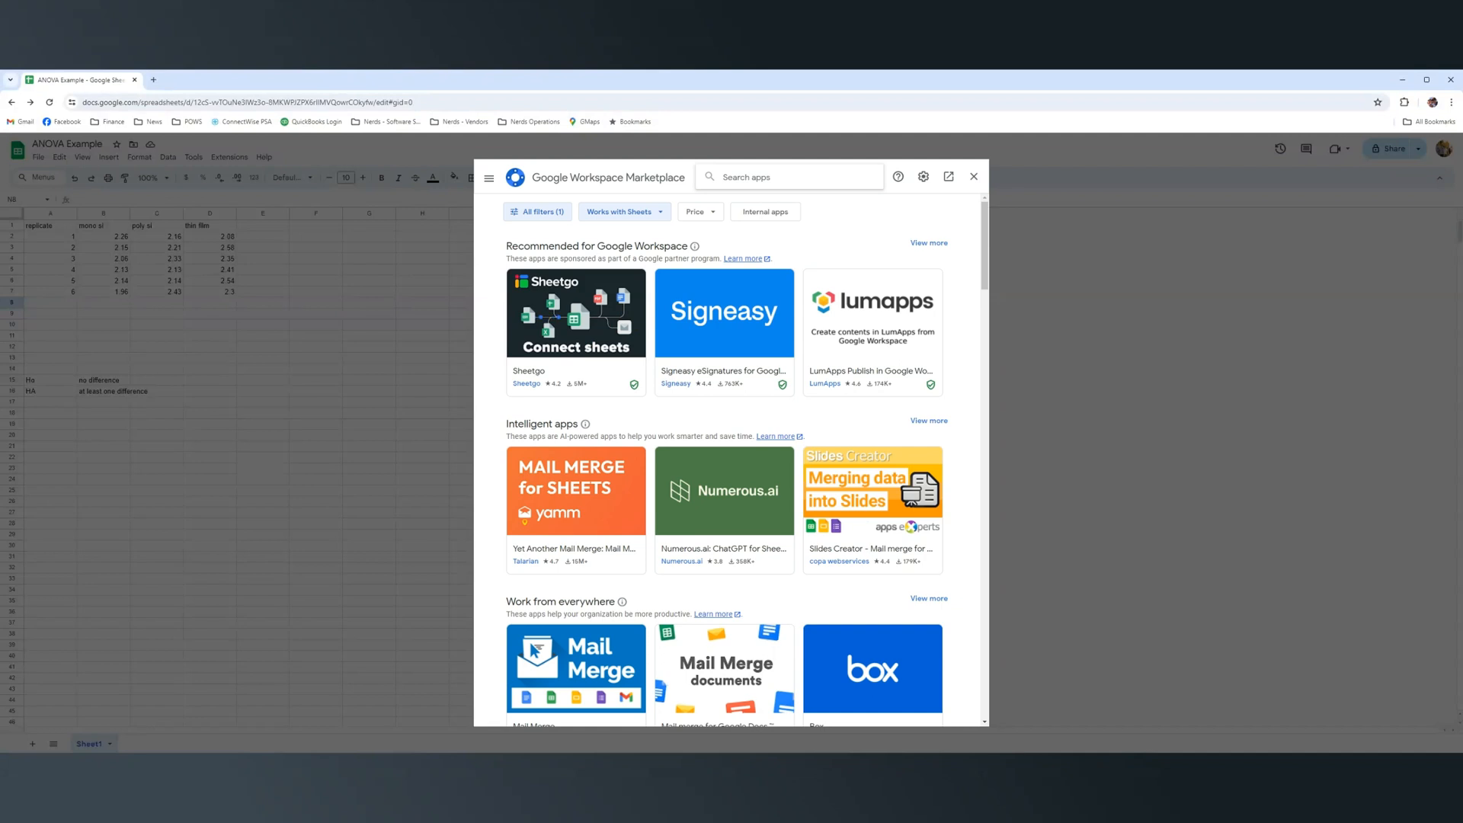
text(XL)
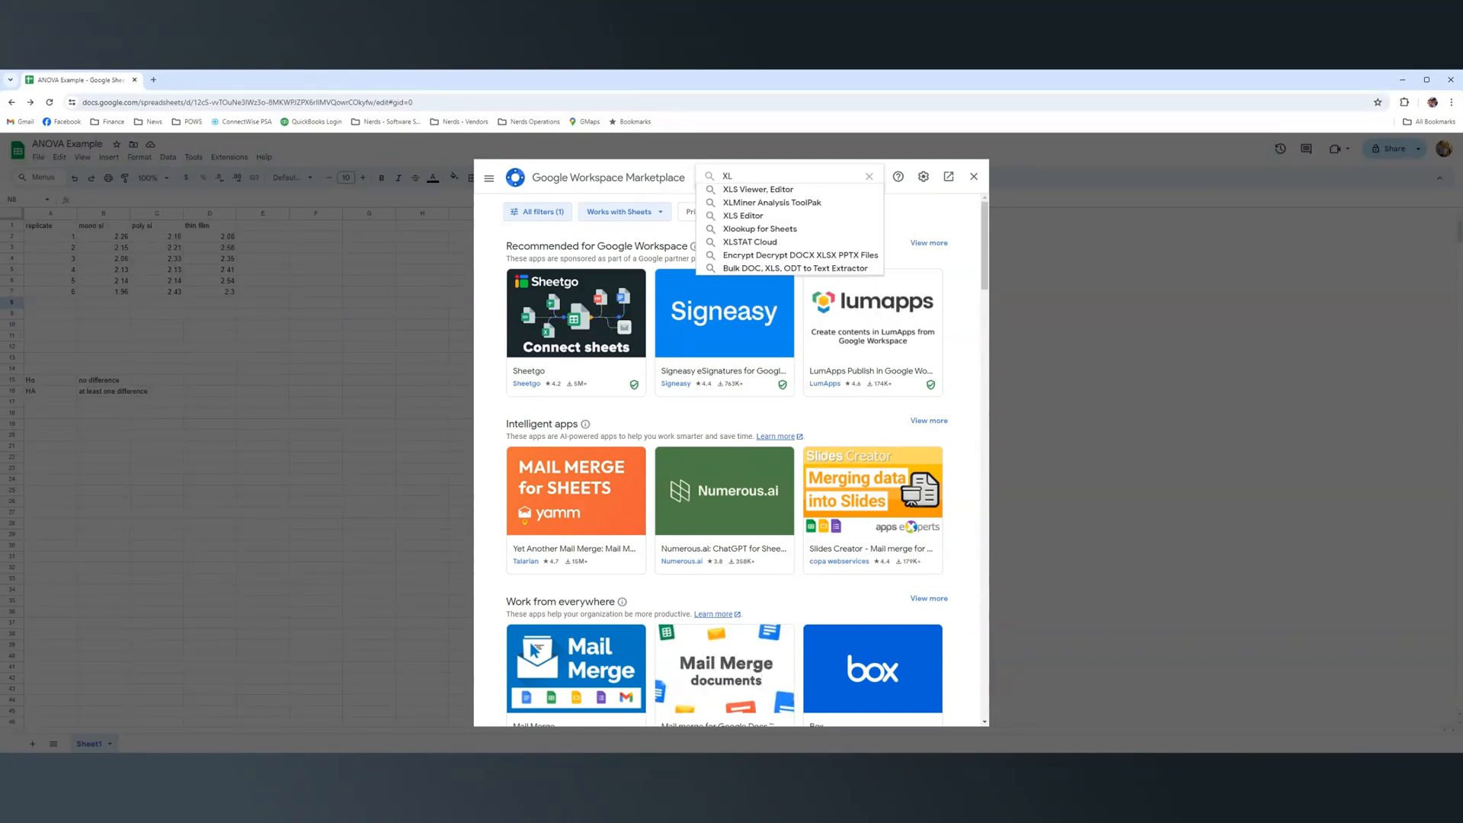
text(m)
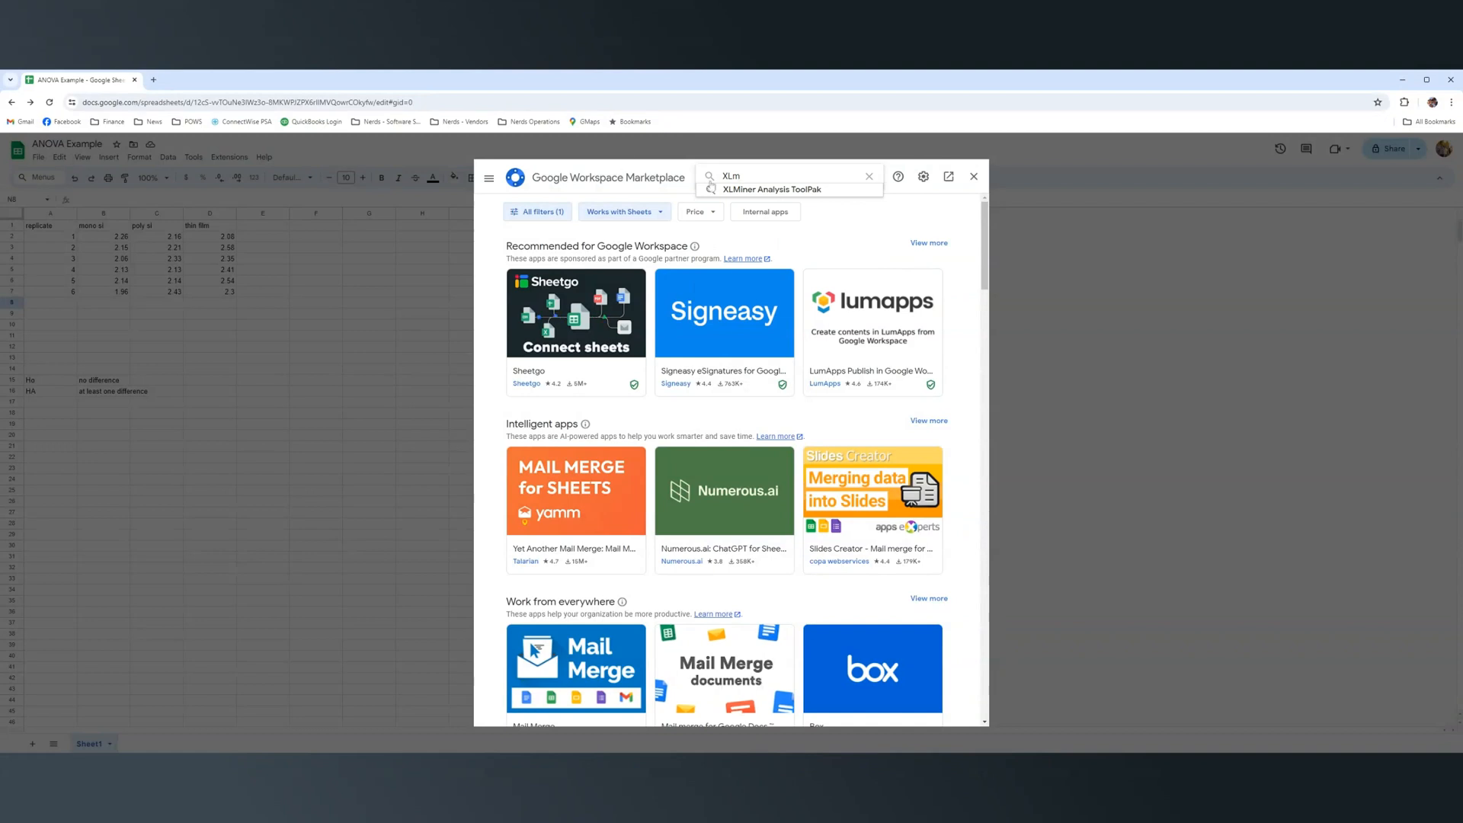
click(756, 189)
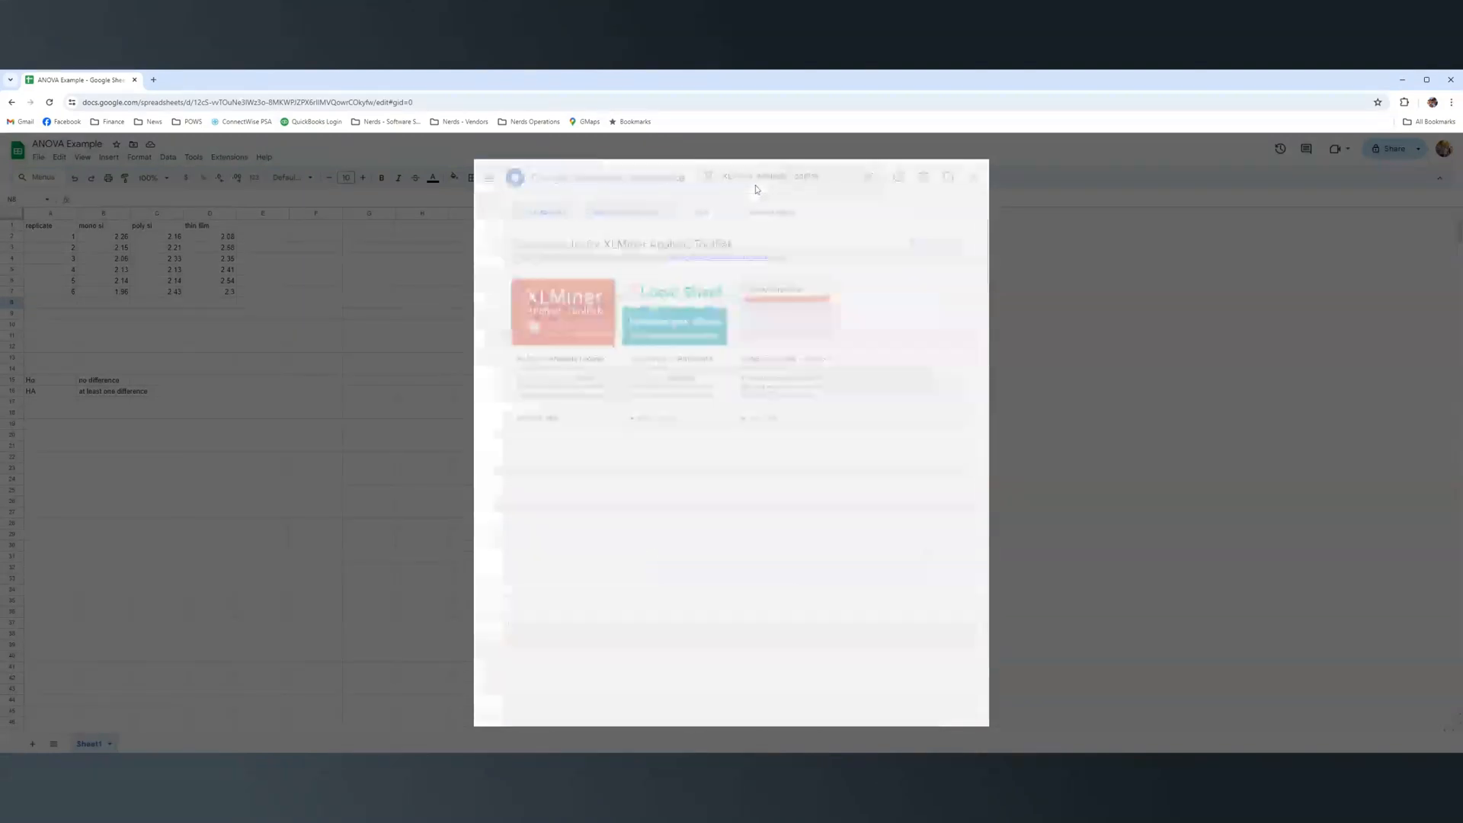
click(573, 330)
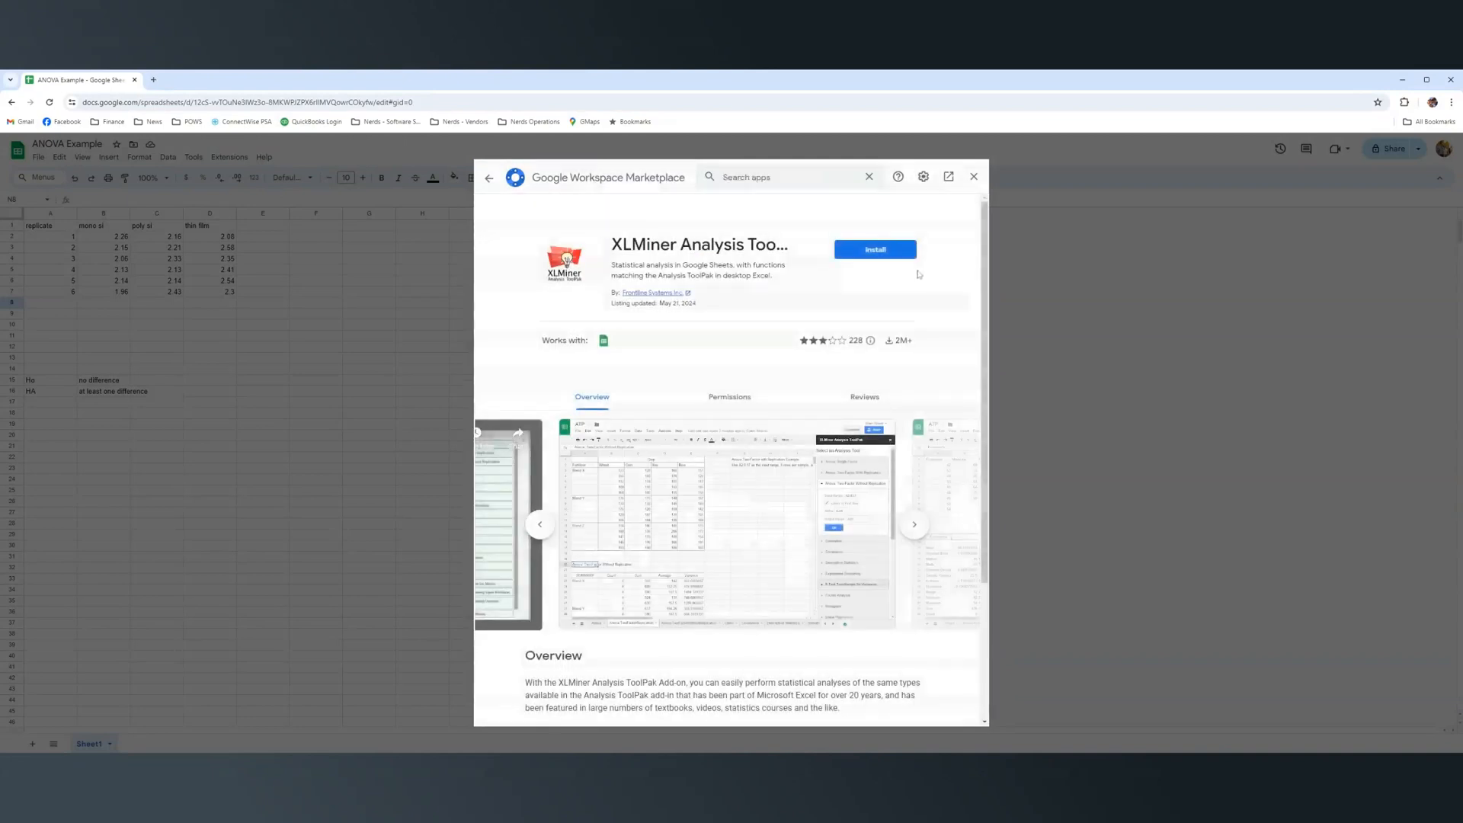
Step: Install the XLMiner Analysis ToolPak add-on, granting the permission it needs, and return to the spreadsheet
click(878, 253)
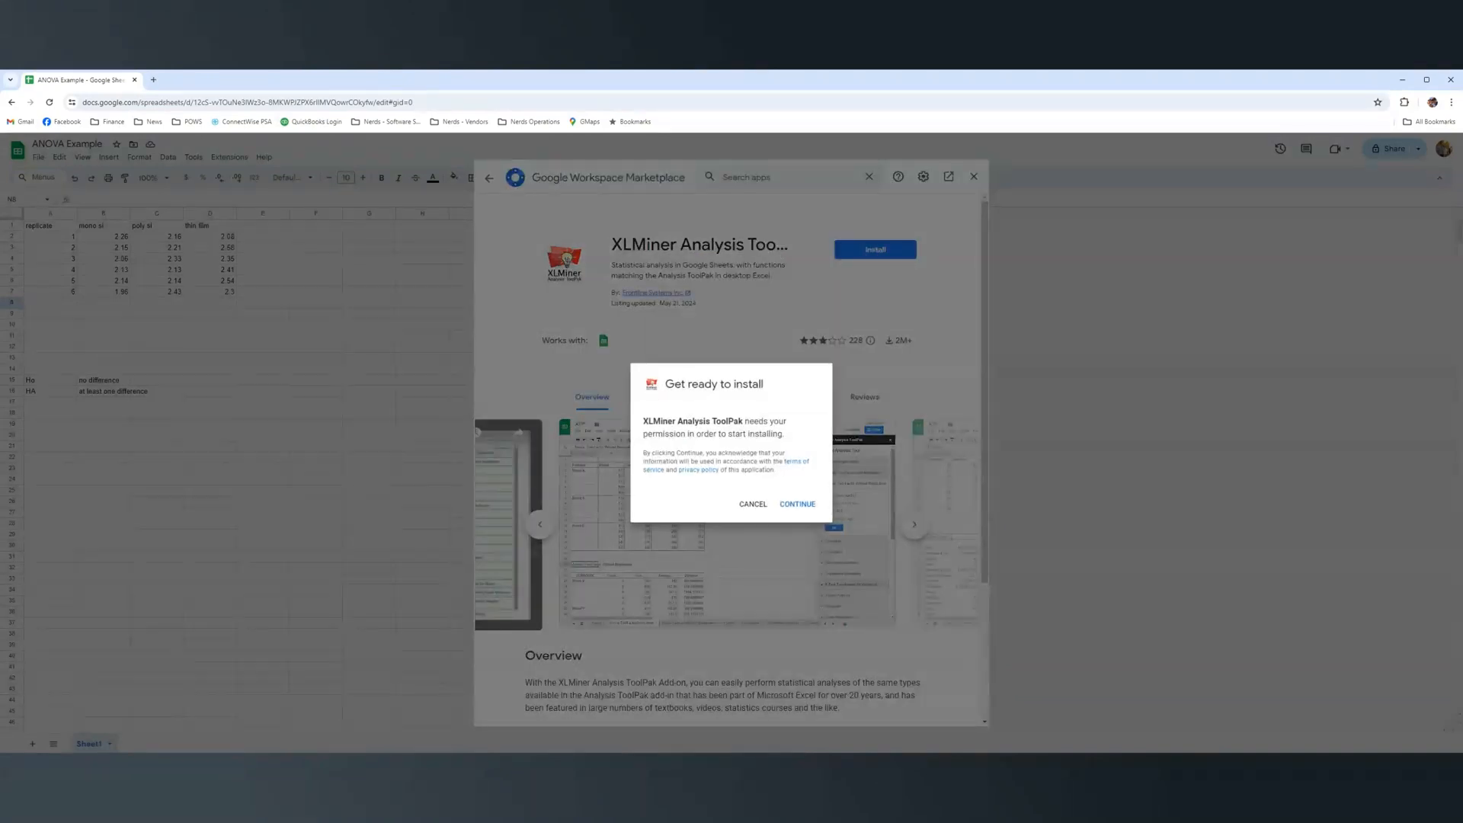
click(797, 506)
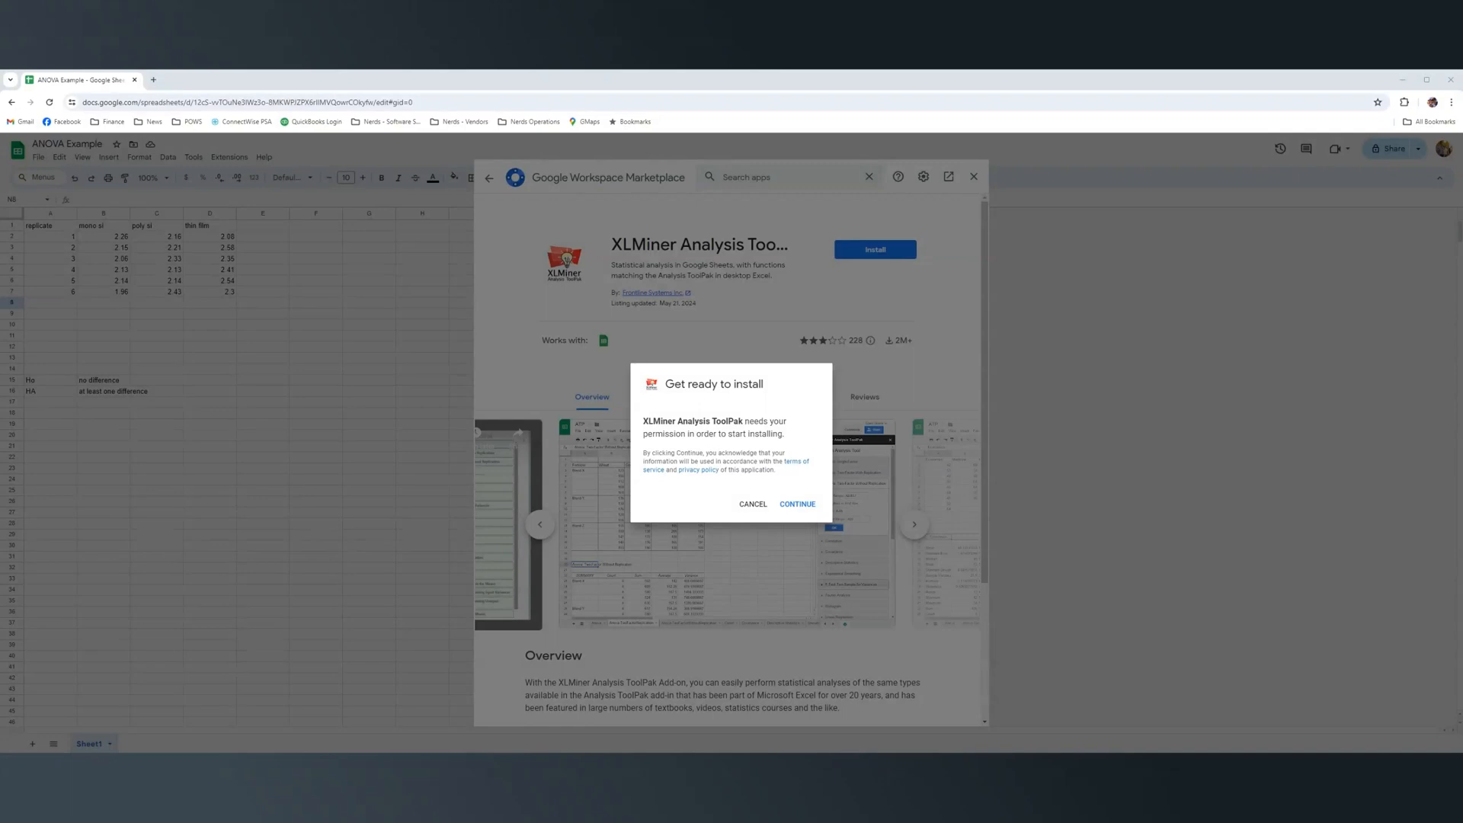
key(Return)
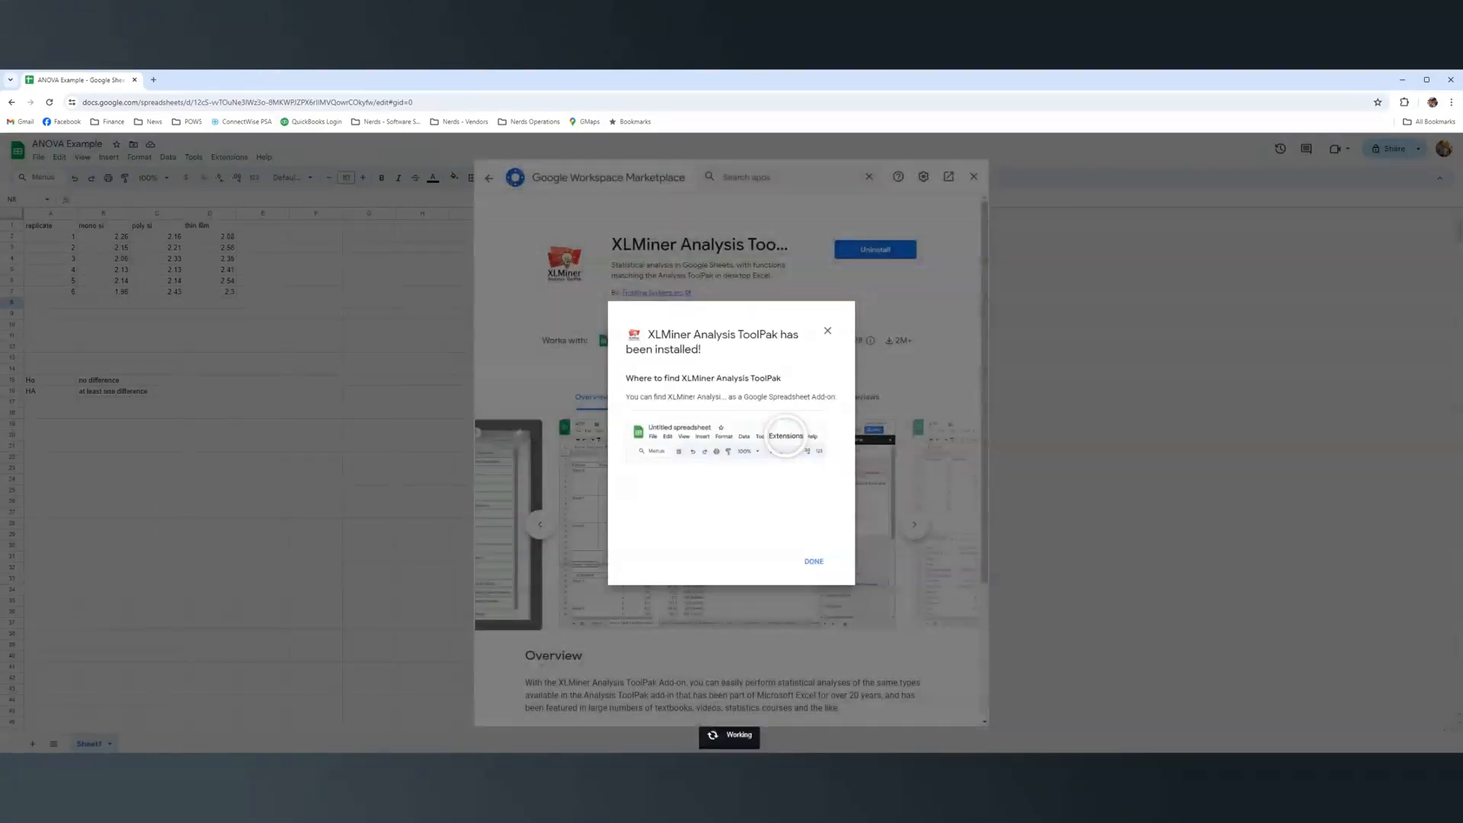
click(814, 562)
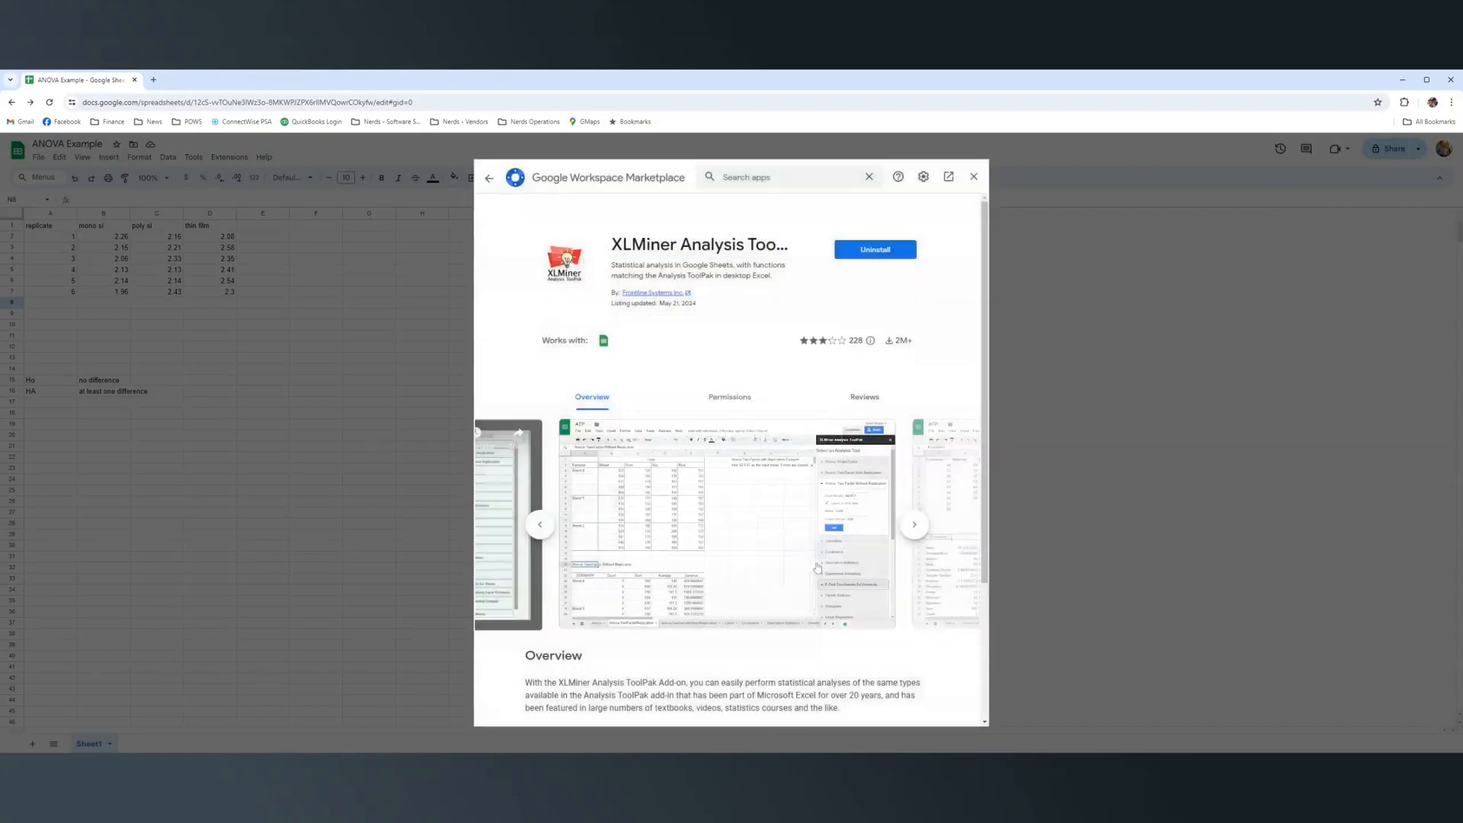
click(973, 177)
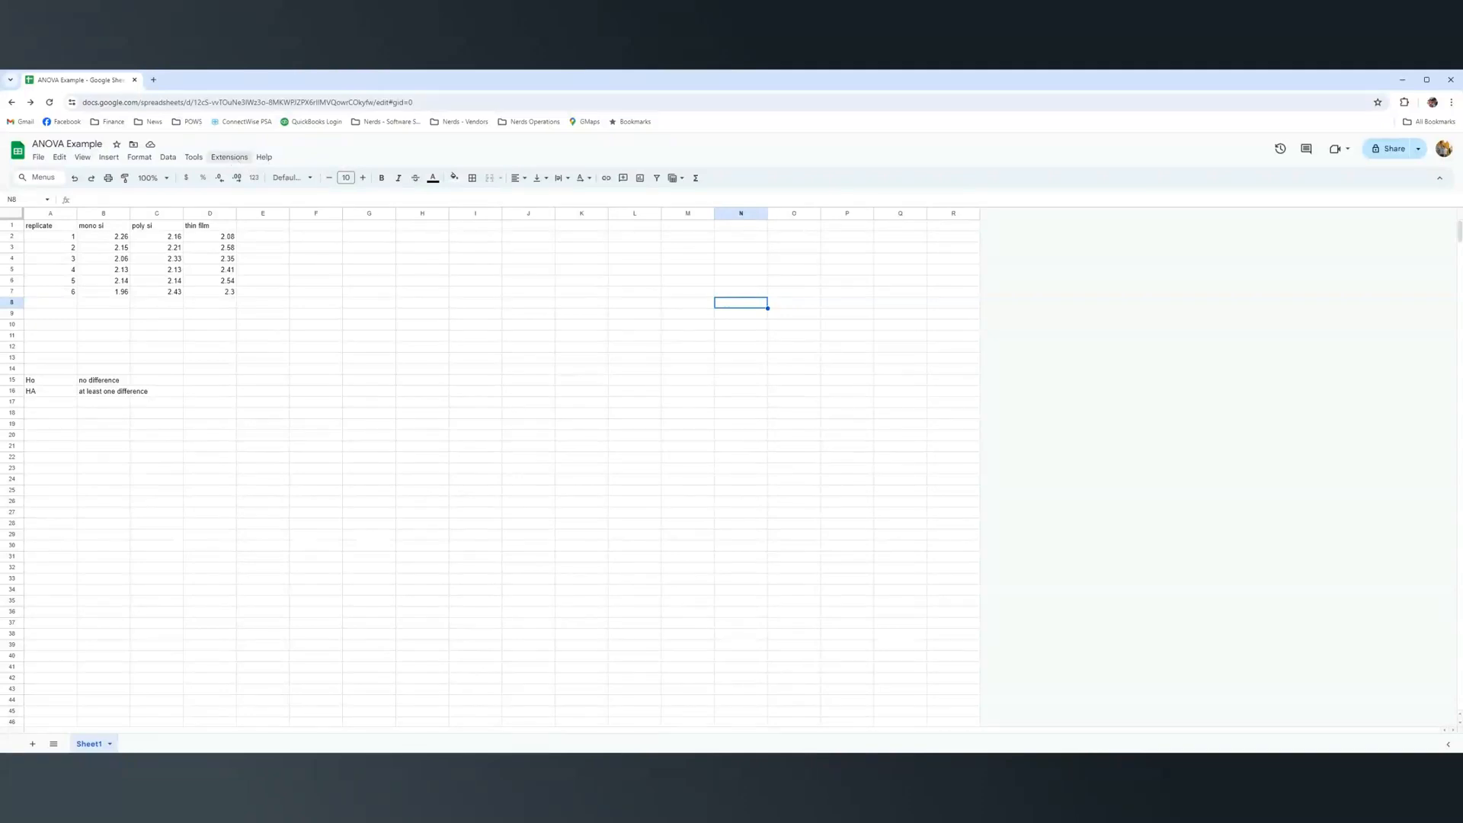
click(235, 164)
mouse_move(249, 282)
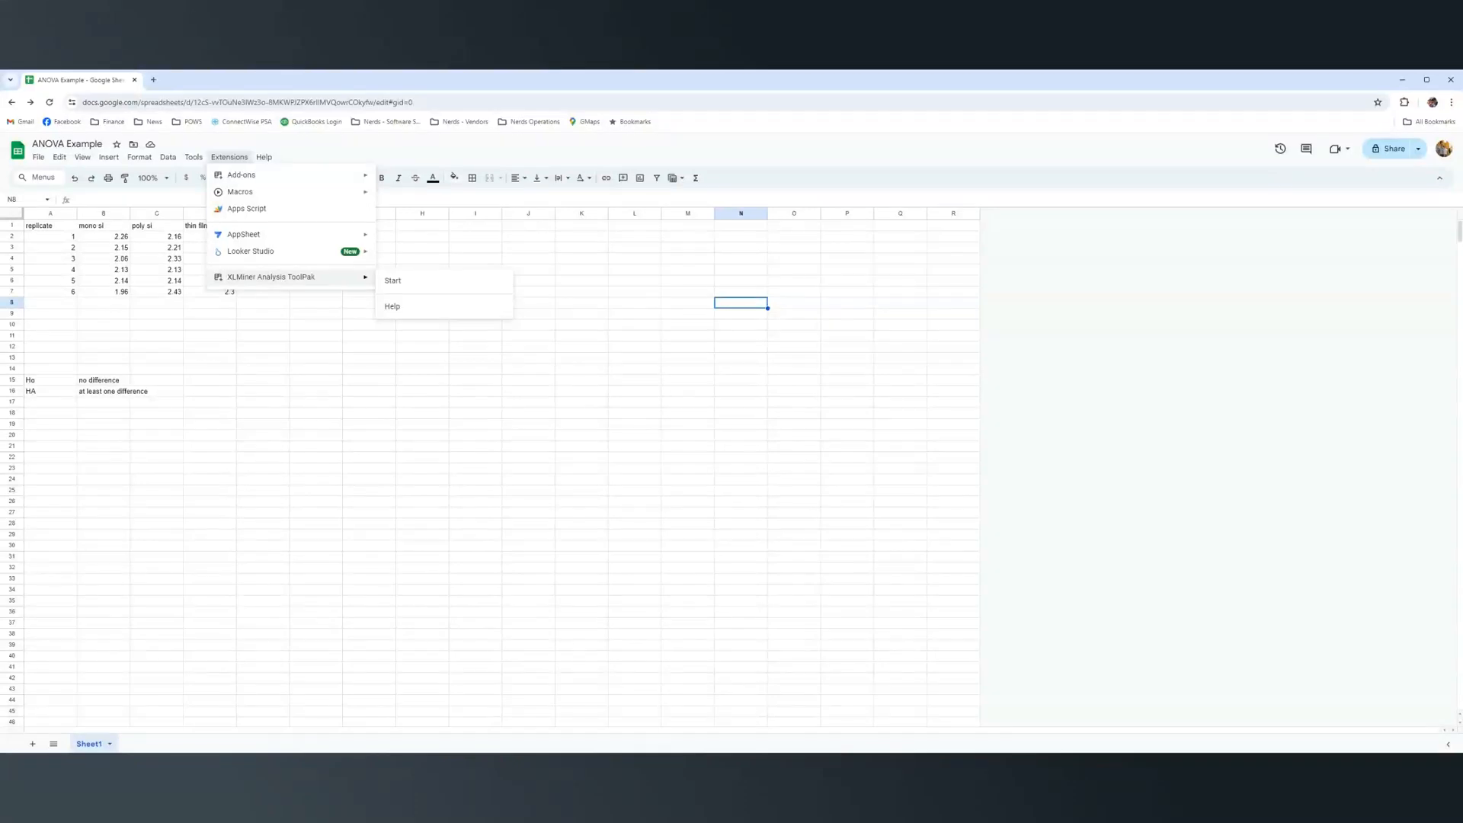
click(292, 308)
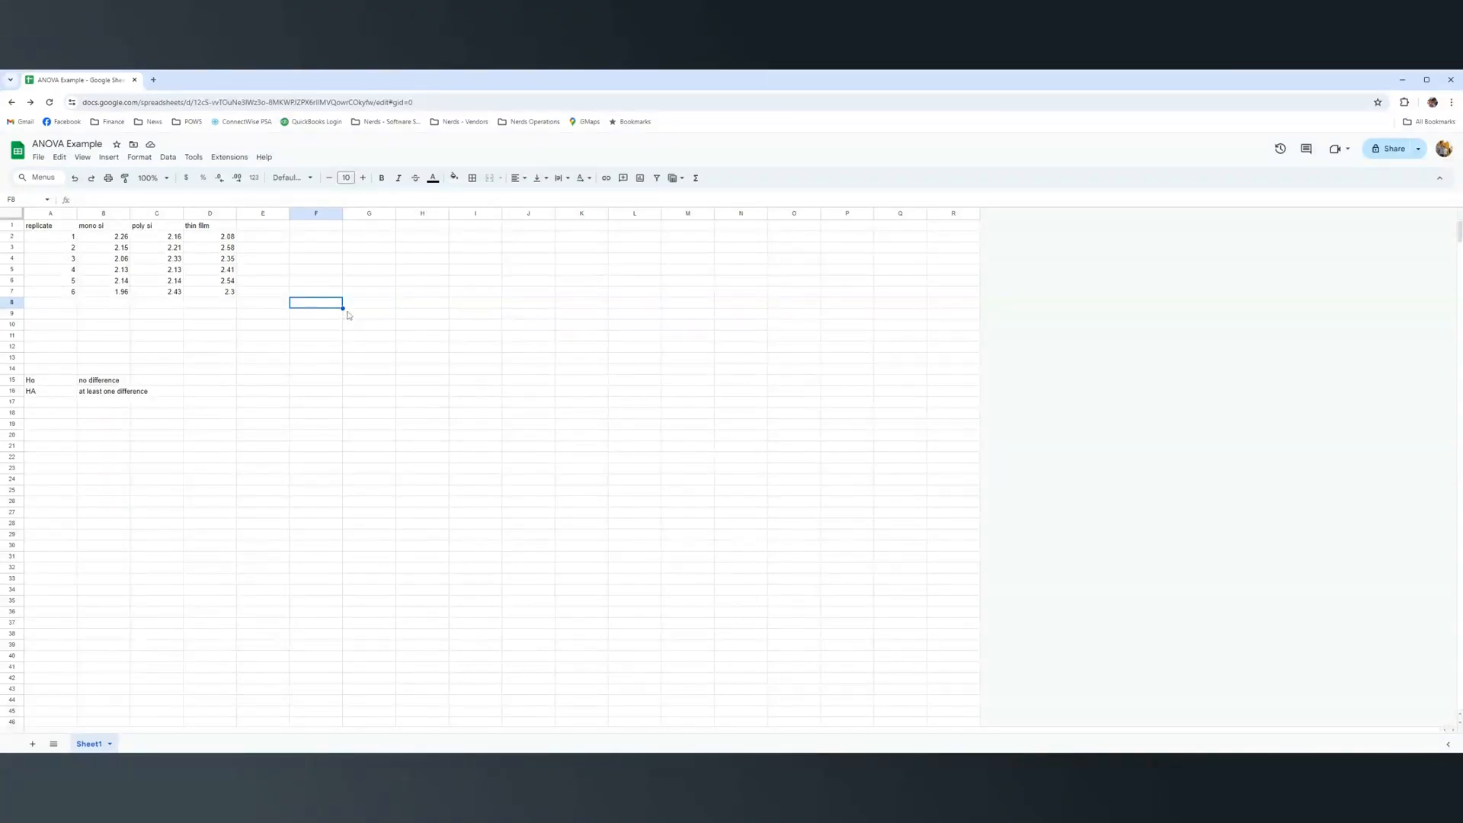
click(112, 225)
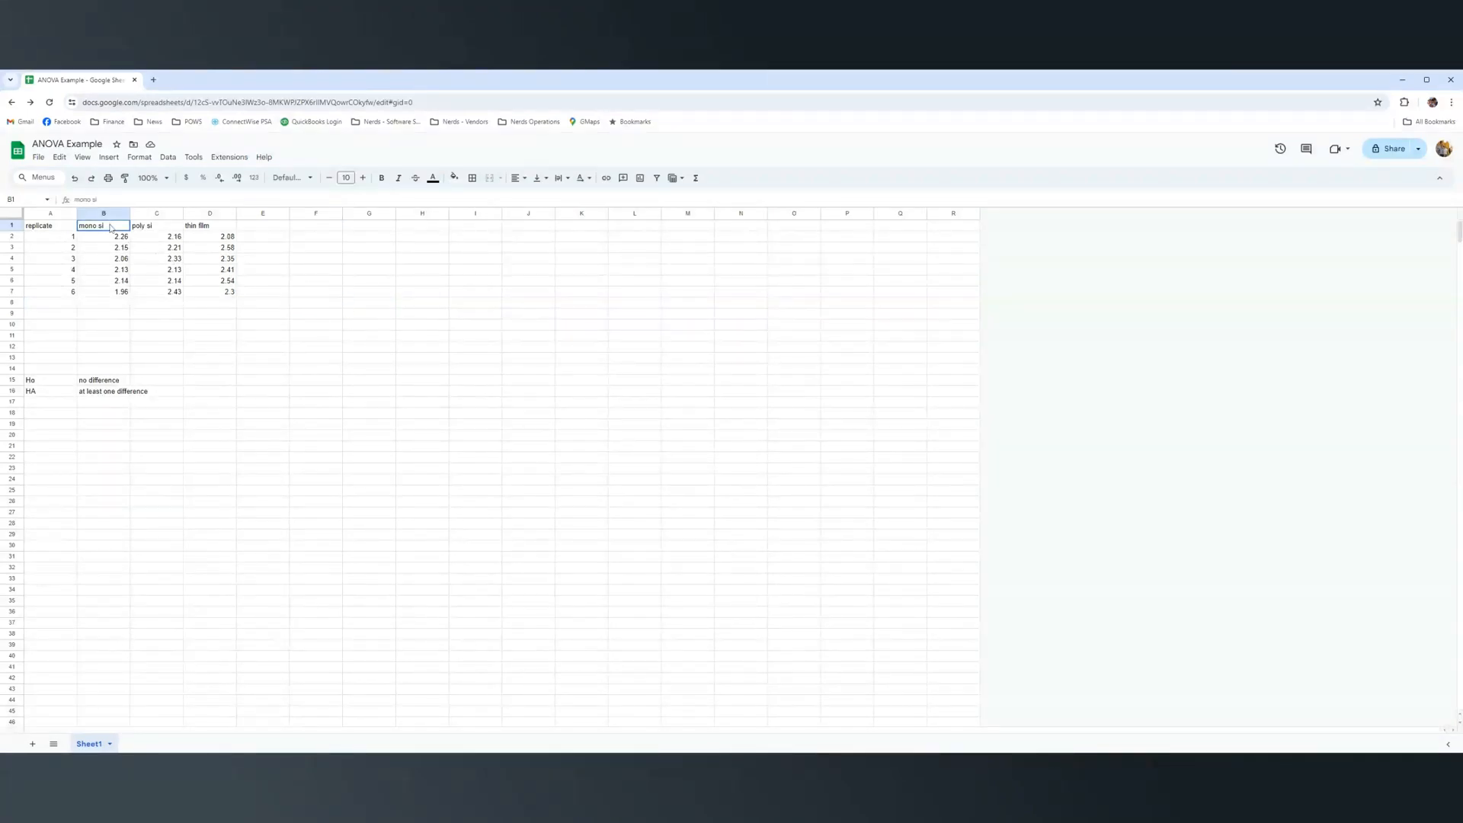
click(156, 227)
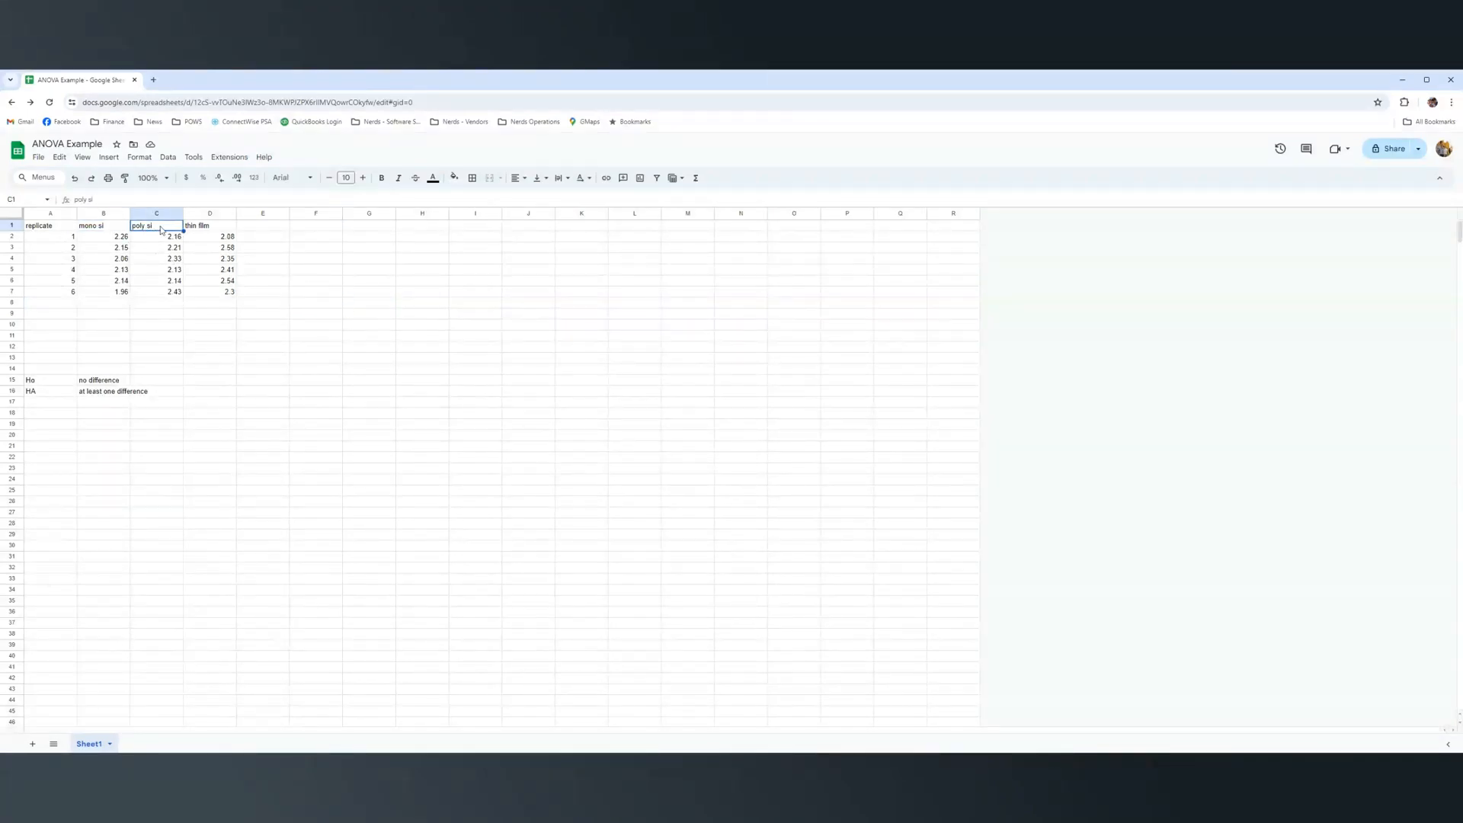
click(211, 230)
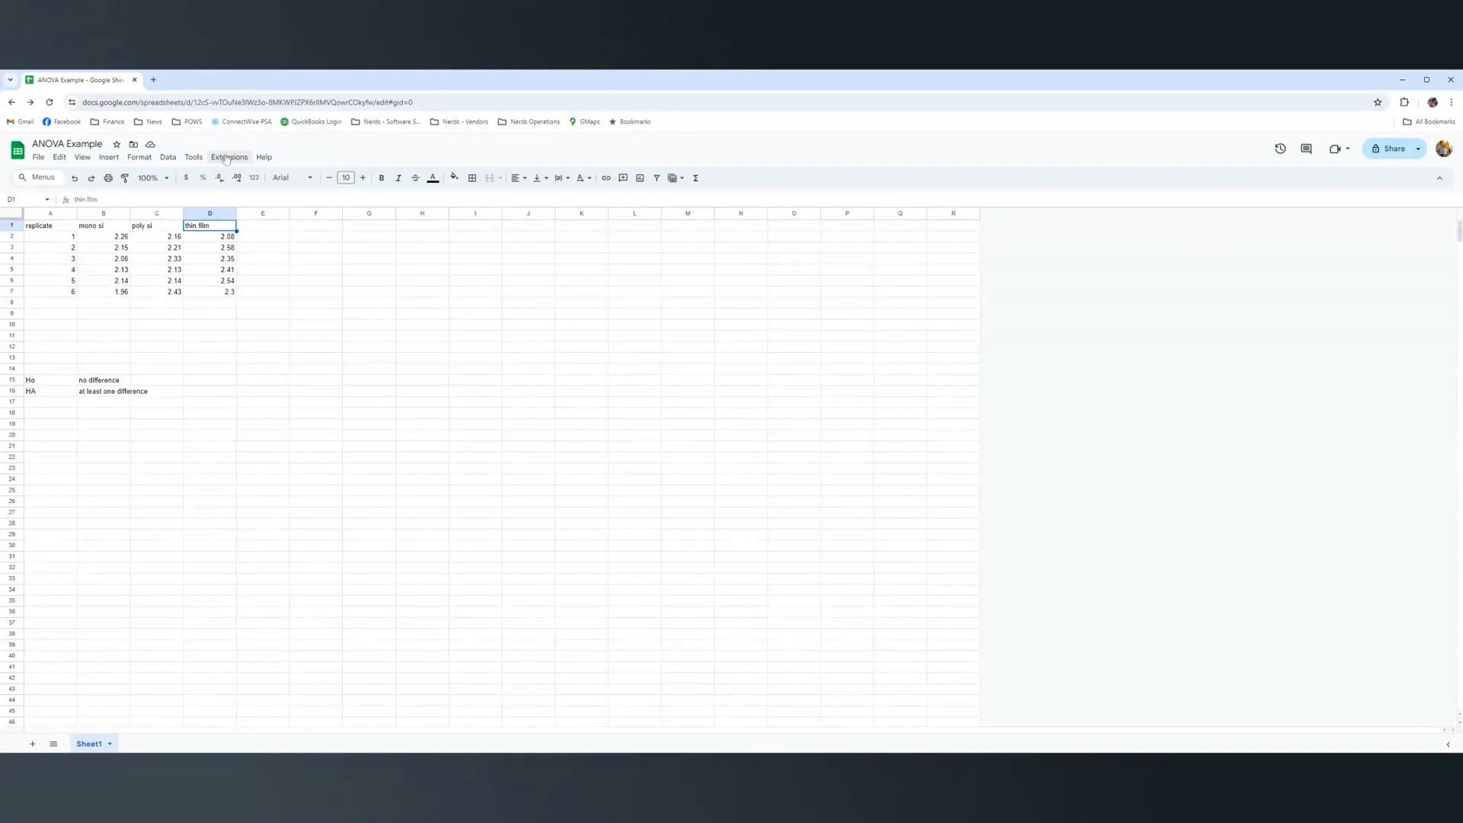
Step: Start the XLMiner Analysis ToolPak and expand its Anova: Single Factor analysis
click(228, 157)
mouse_move(236, 286)
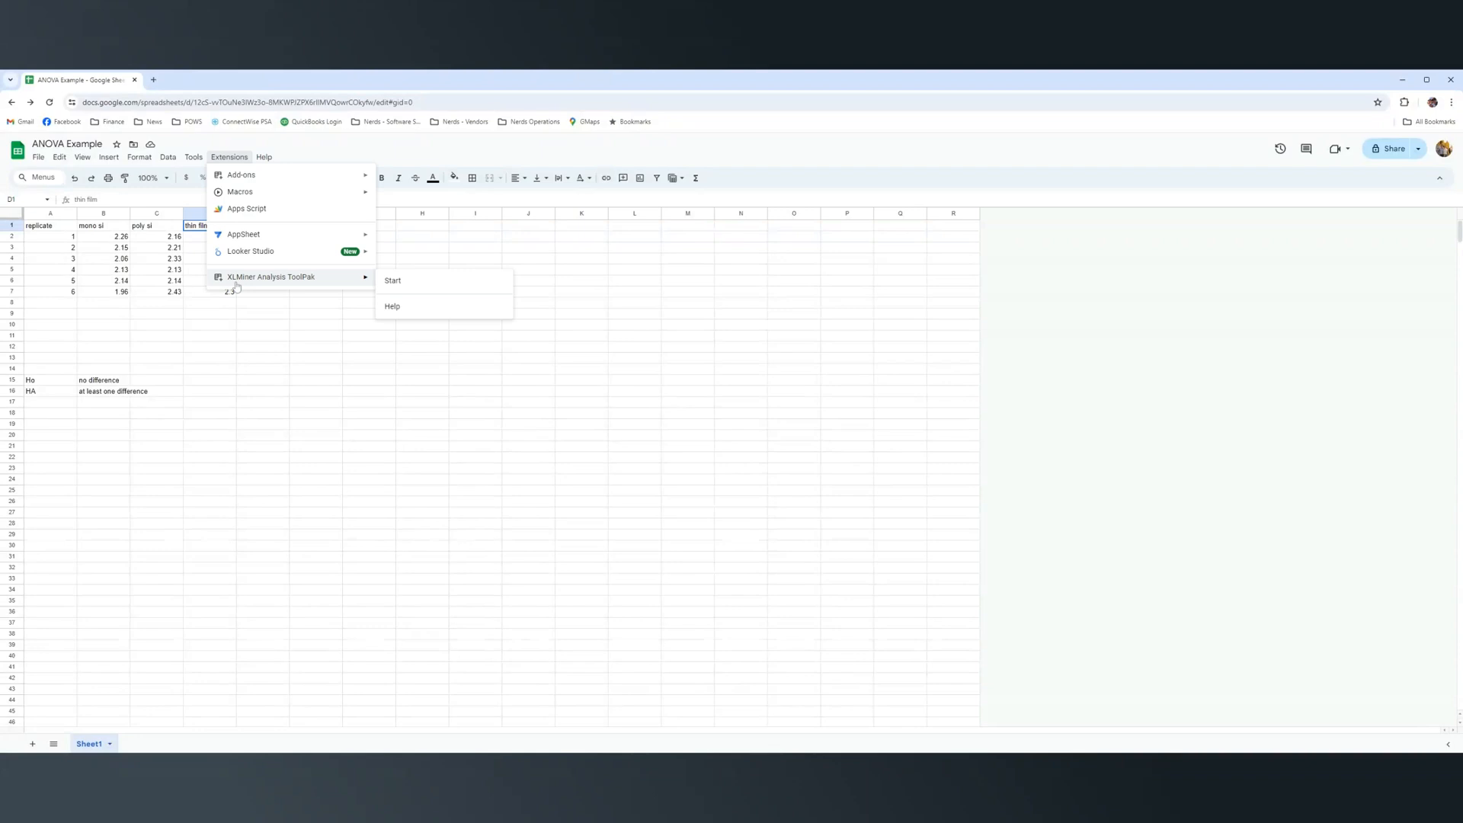
click(398, 283)
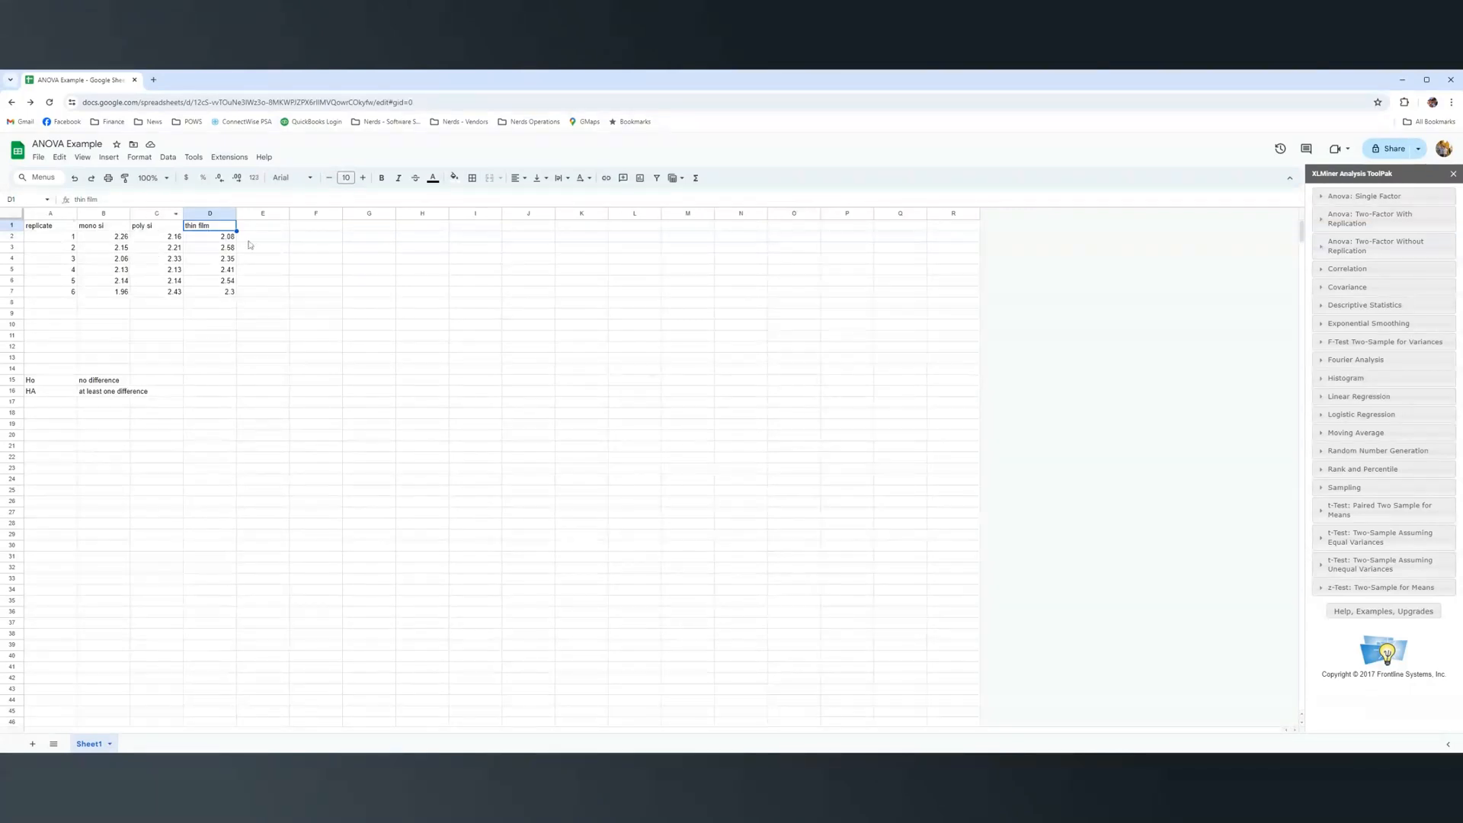
click(1366, 201)
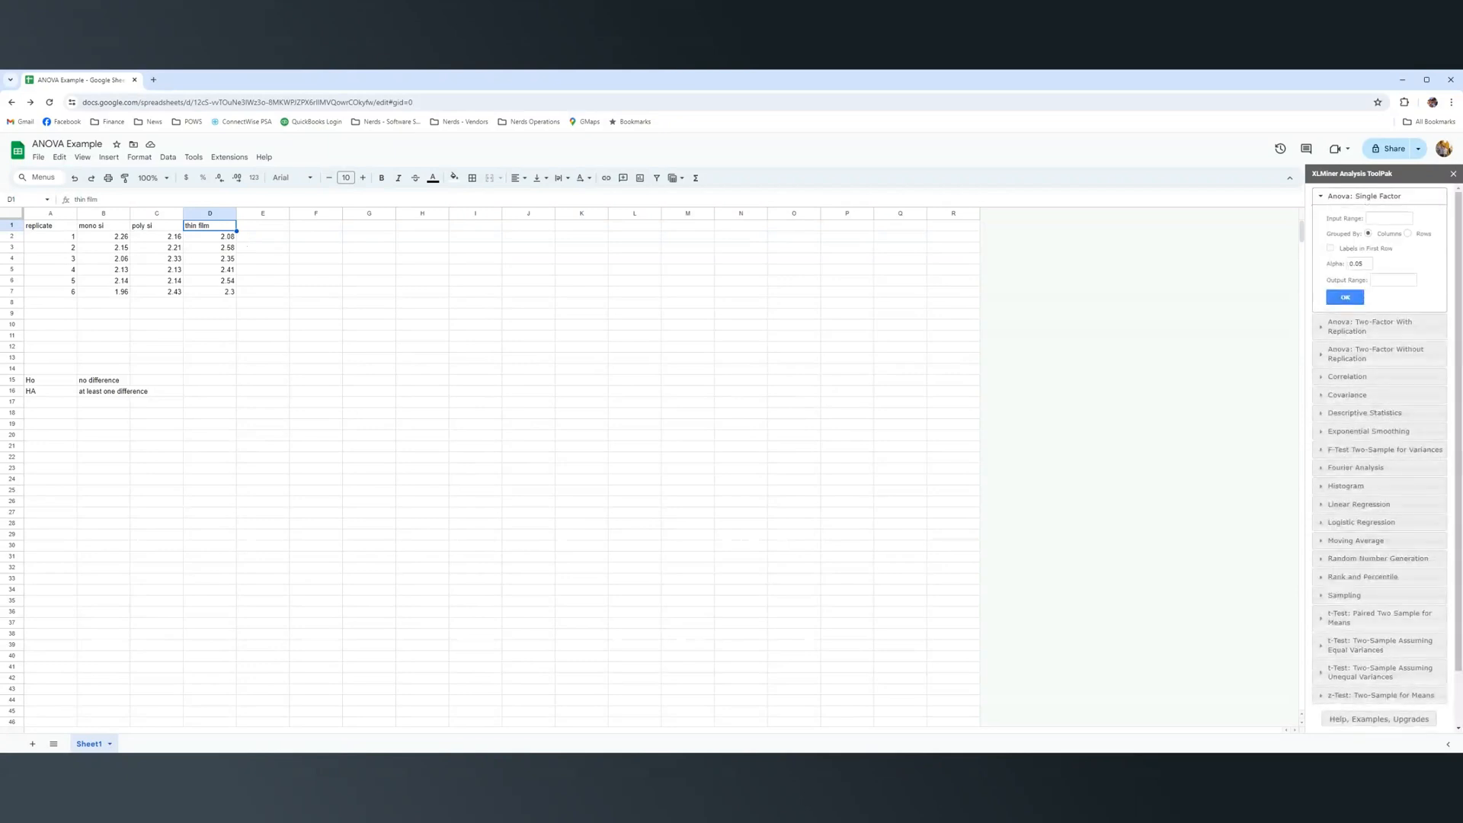
Step: Run the single-factor ANOVA on input range B1:D7 with labels in the first row and output range F1
click(1389, 218)
text(B1:D7)
drag(1394, 219, 1361, 223)
text(B1:)
click(1331, 249)
click(1393, 279)
key(BackSpace)
click(1346, 299)
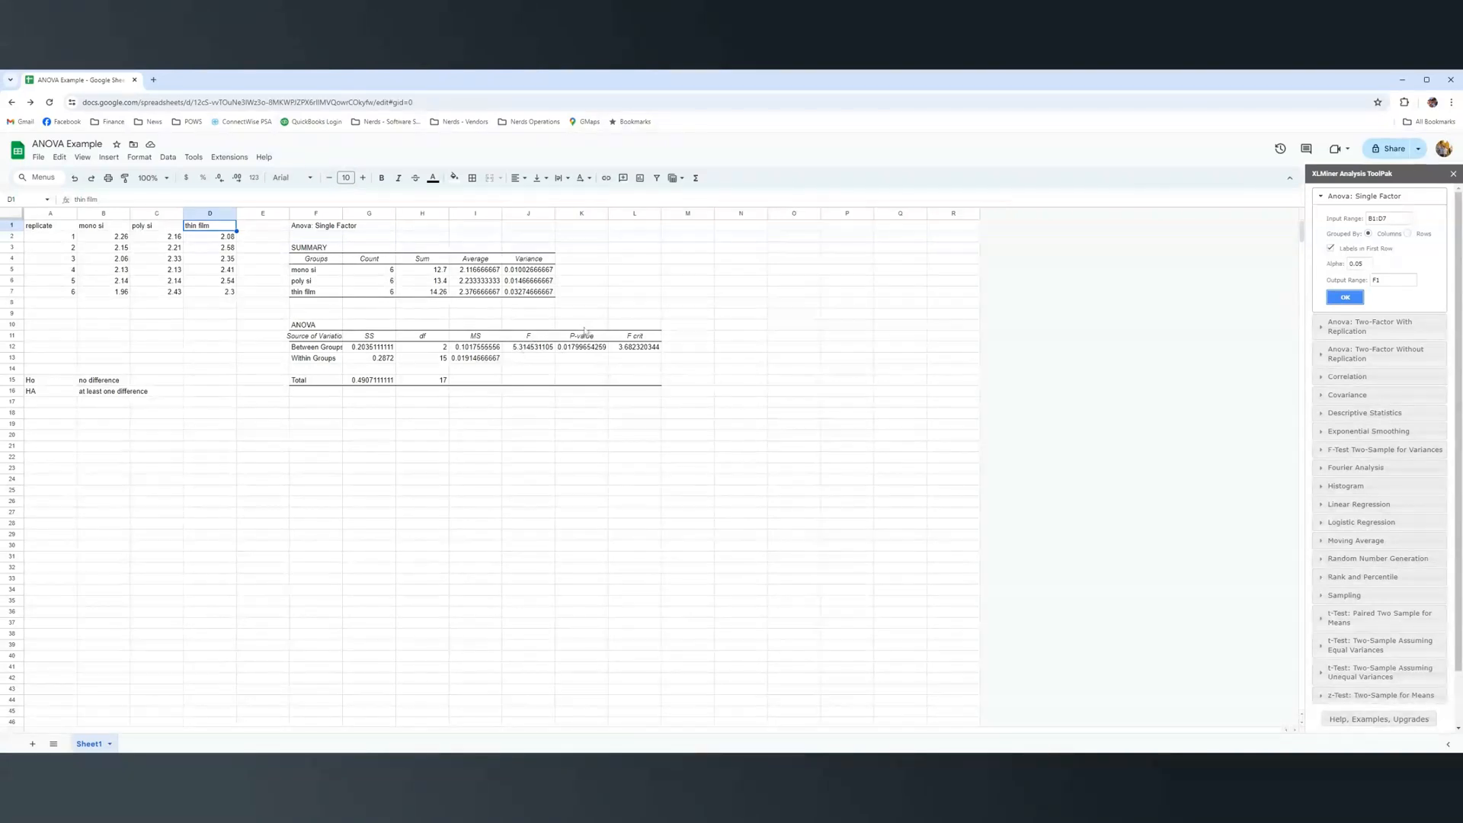
Step: Examine the P-value in the ANOVA table and highlight the source data in B1:D7 for reference
click(577, 340)
click(575, 349)
key(shift+Up)
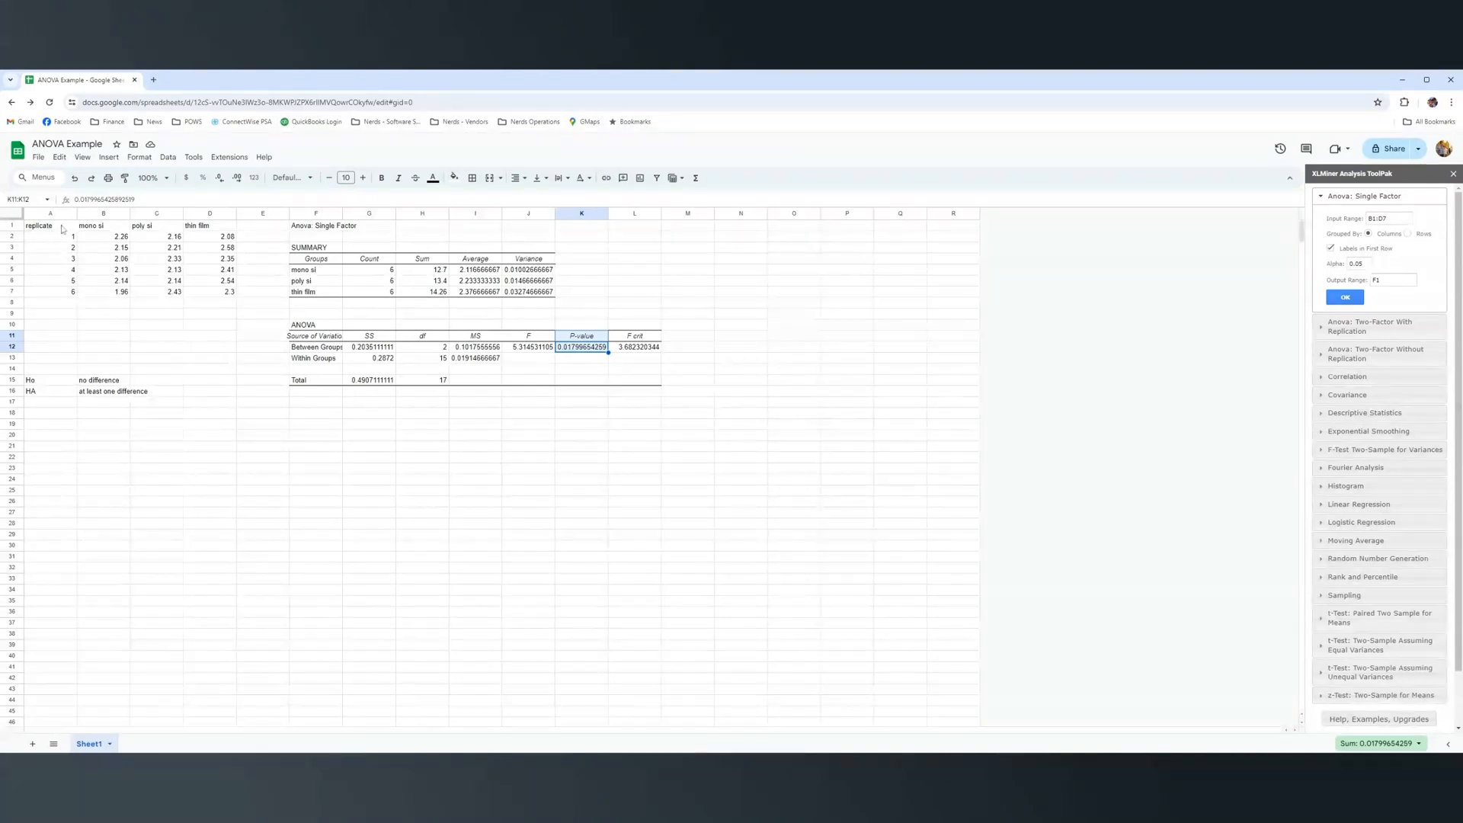
drag(98, 227, 232, 301)
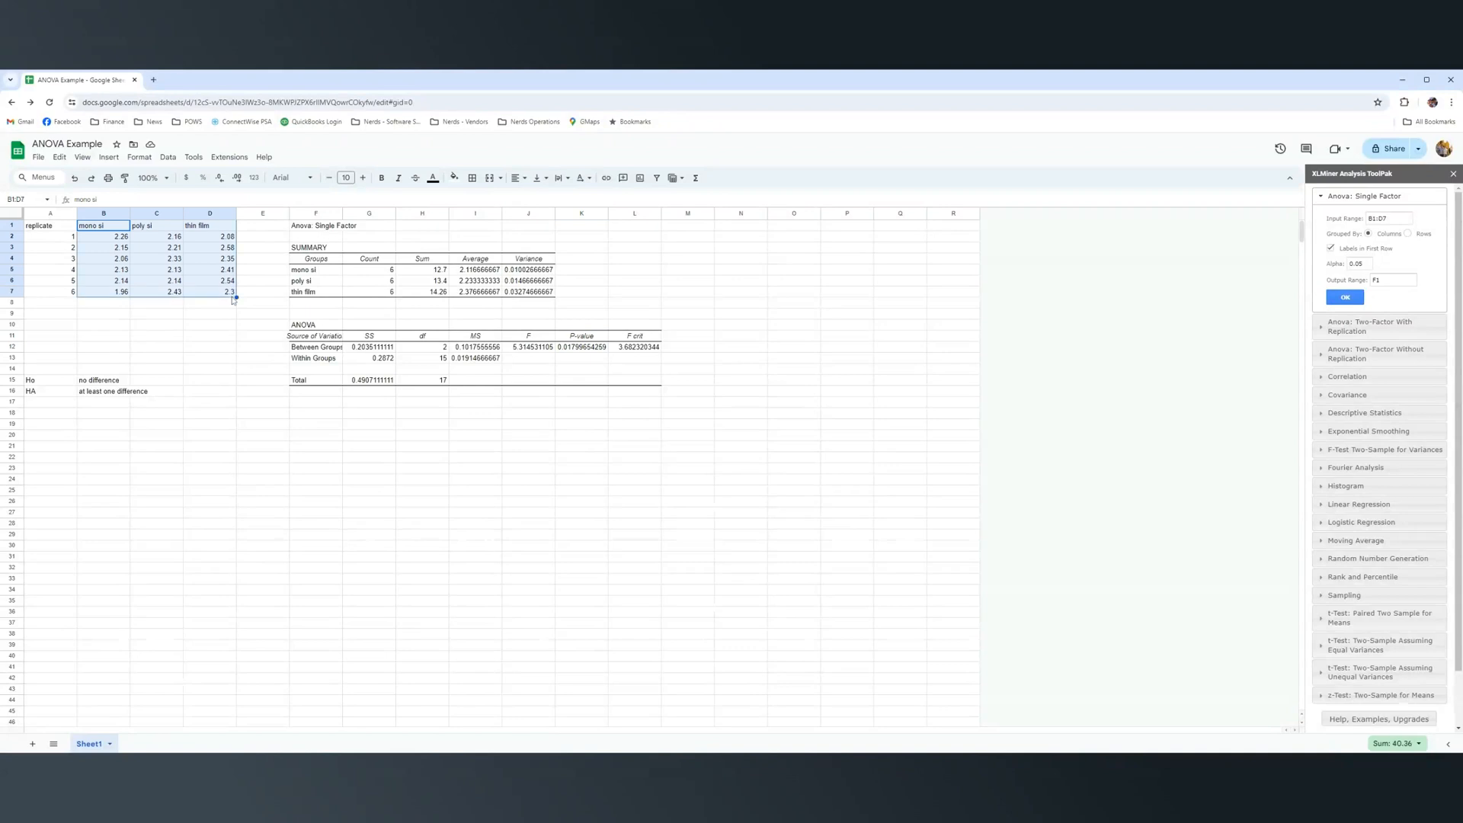